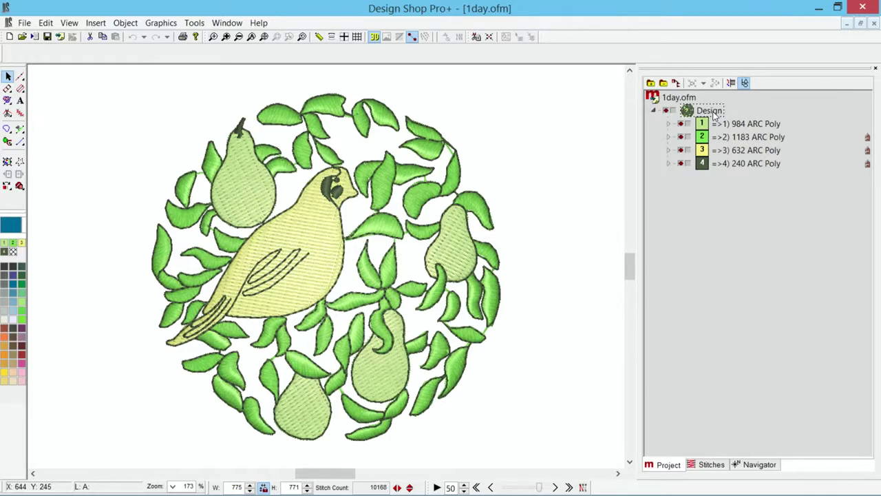
Open the whole design's Object Properties from the Project tree and move the dialog left
click(711, 112)
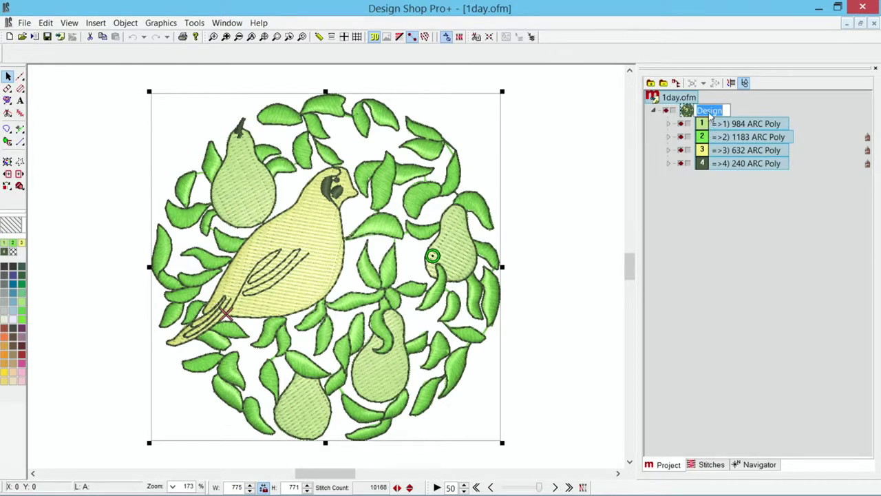
click(712, 119)
click(710, 112)
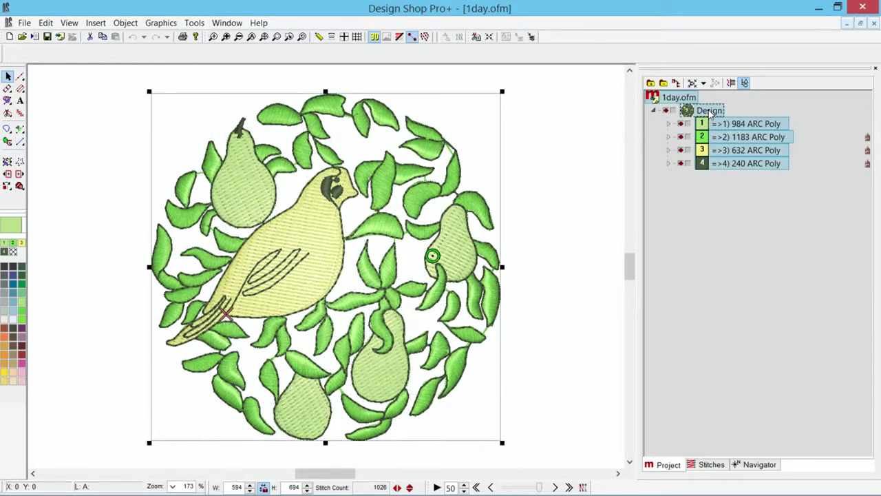
right_click(710, 112)
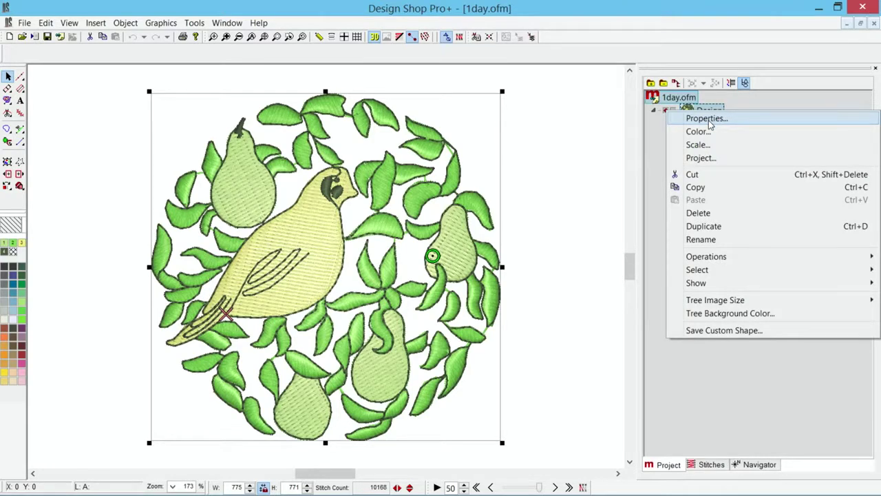
click(707, 118)
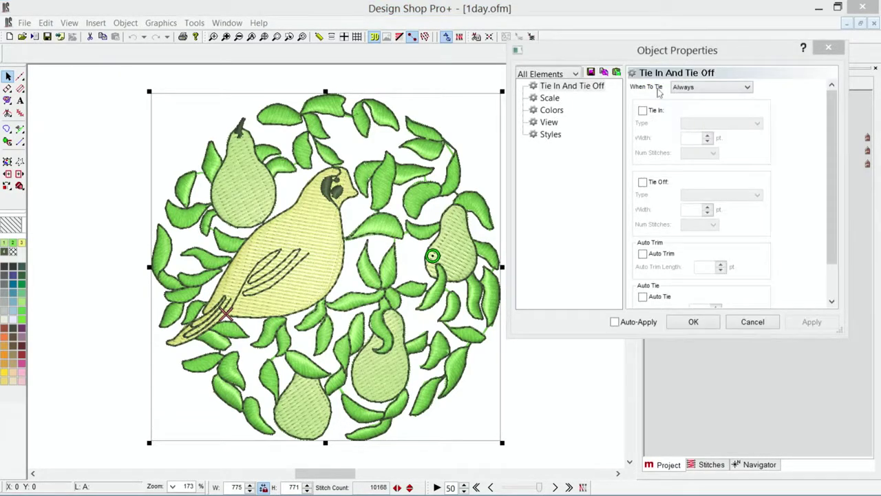
drag(587, 59, 542, 78)
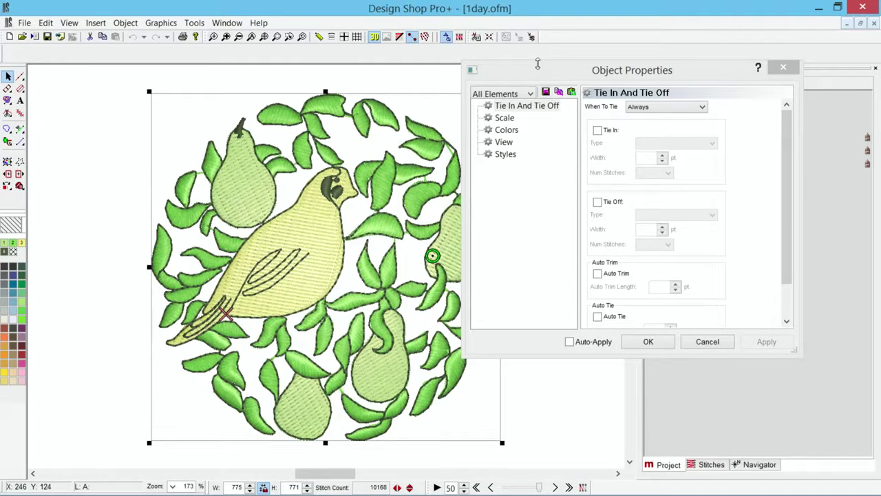
drag(537, 65, 493, 68)
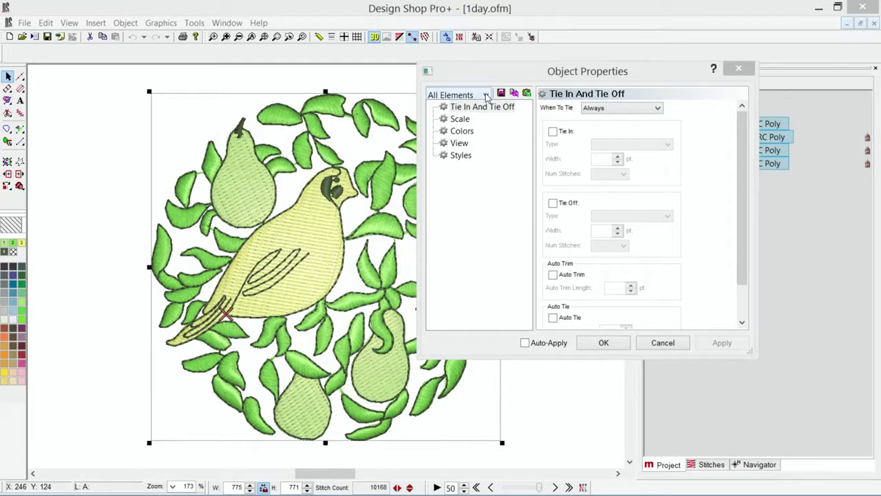
click(486, 96)
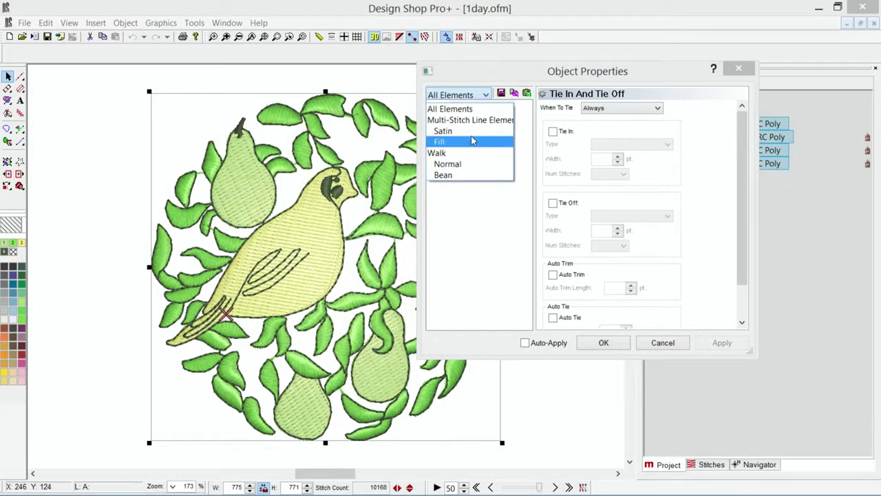
Apply 20.0 pt satin top-stitching density, cutting the stitch count from 10168 to 7530
click(470, 131)
click(482, 108)
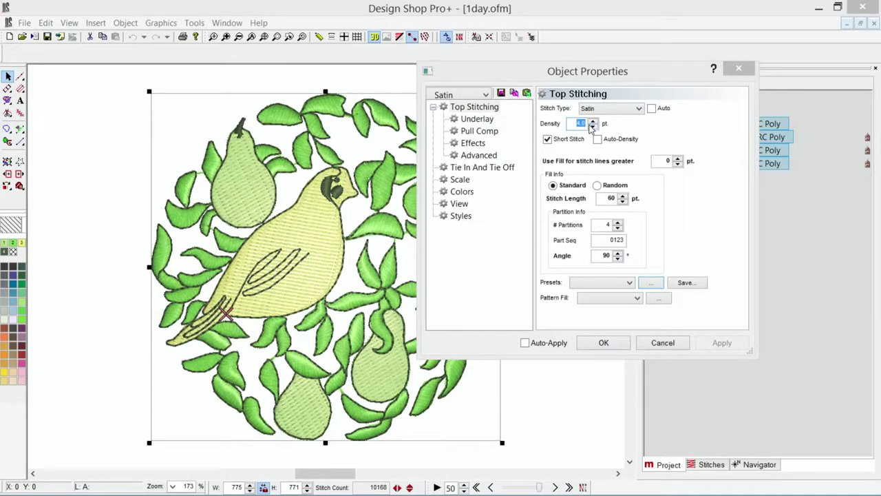
text(0)
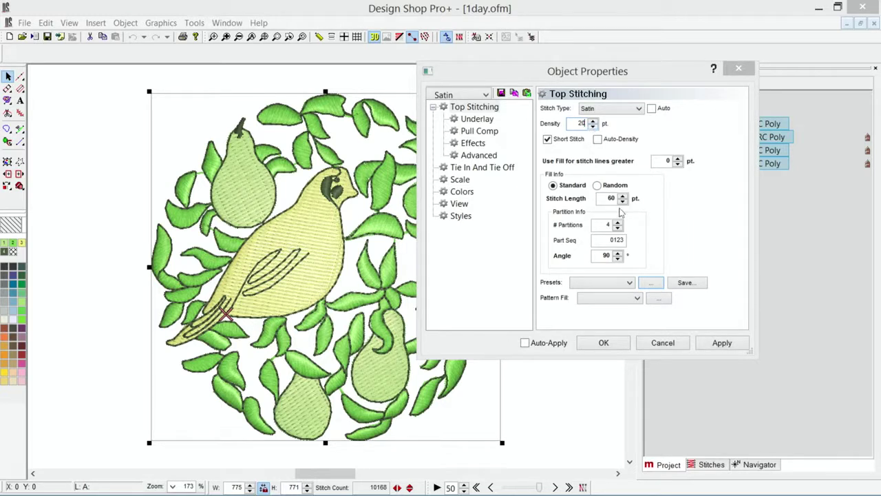
click(721, 342)
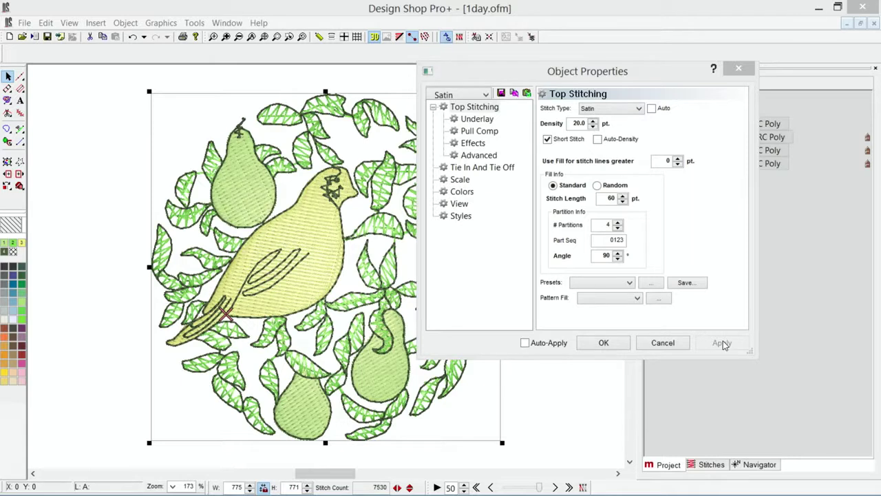
click(462, 407)
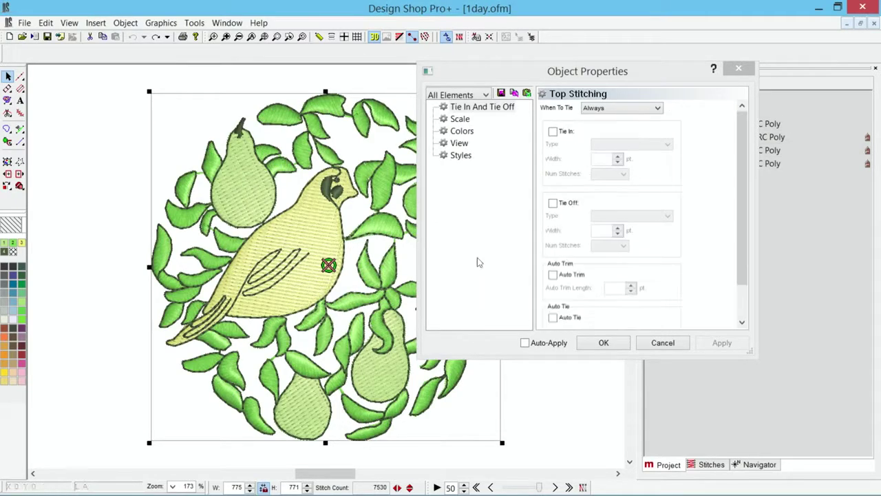
Inspect the upper-left pear's fill top-stitching settings, then close Object Properties
click(521, 71)
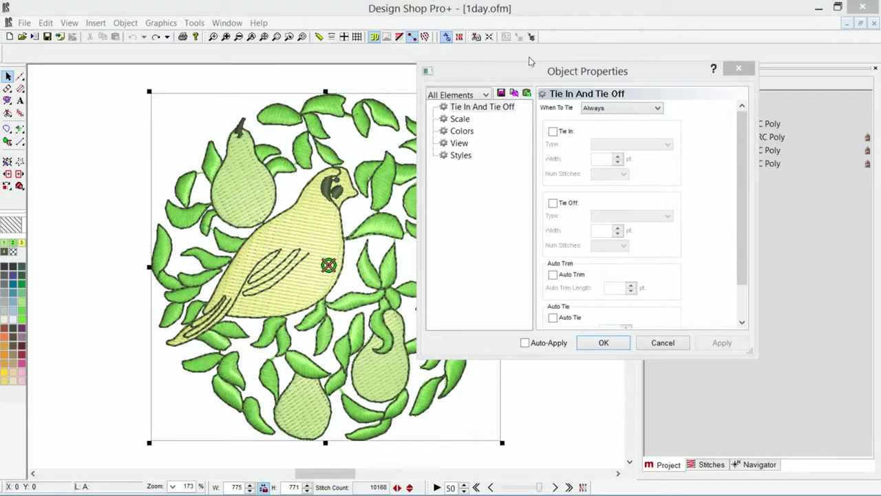
drag(509, 72, 564, 77)
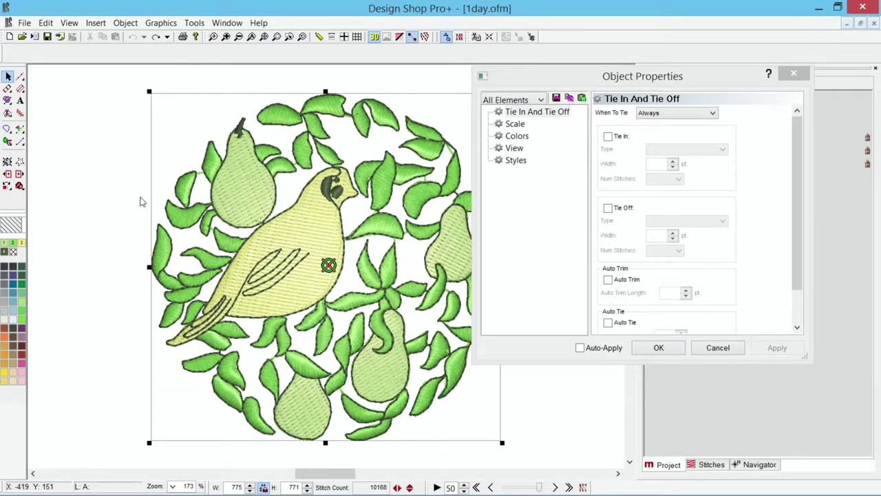
click(166, 198)
click(248, 188)
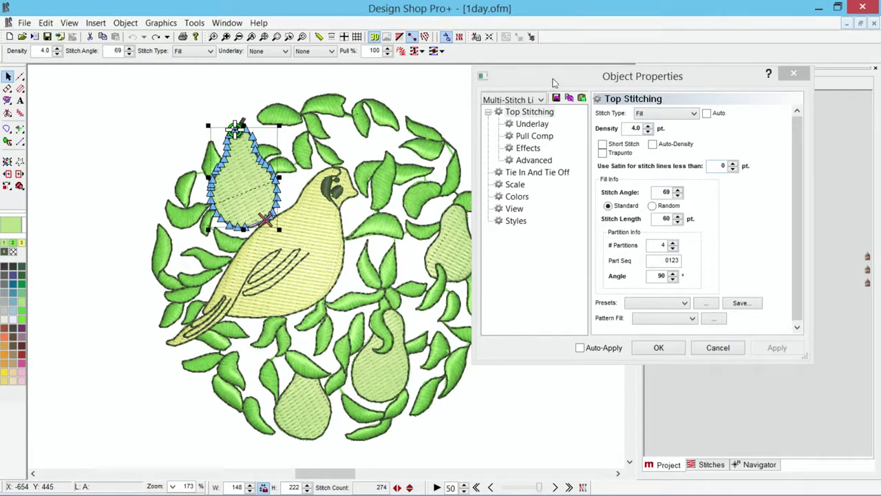
click(716, 81)
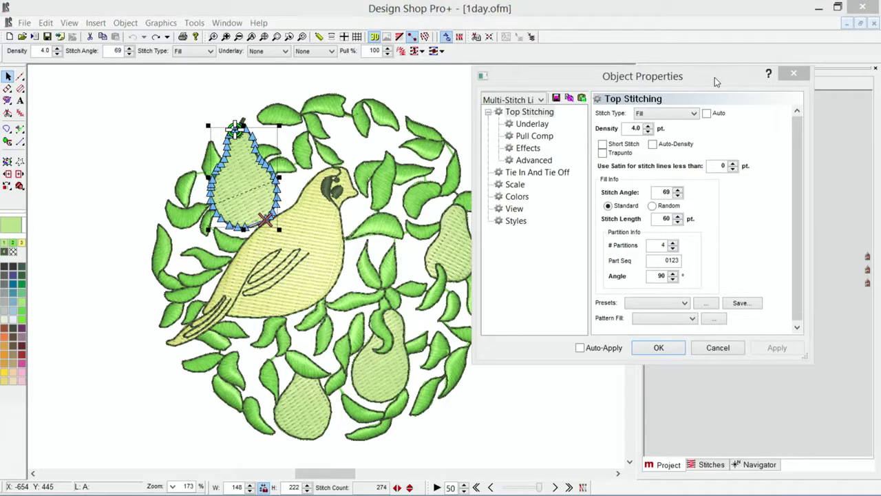
click(794, 73)
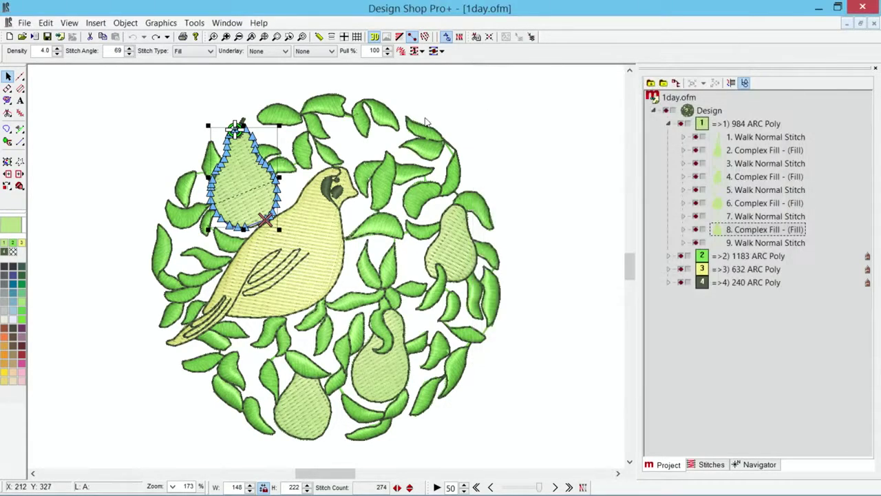
Switch to the Project1 window and select its MELCO lettering
key(Escape)
click(227, 23)
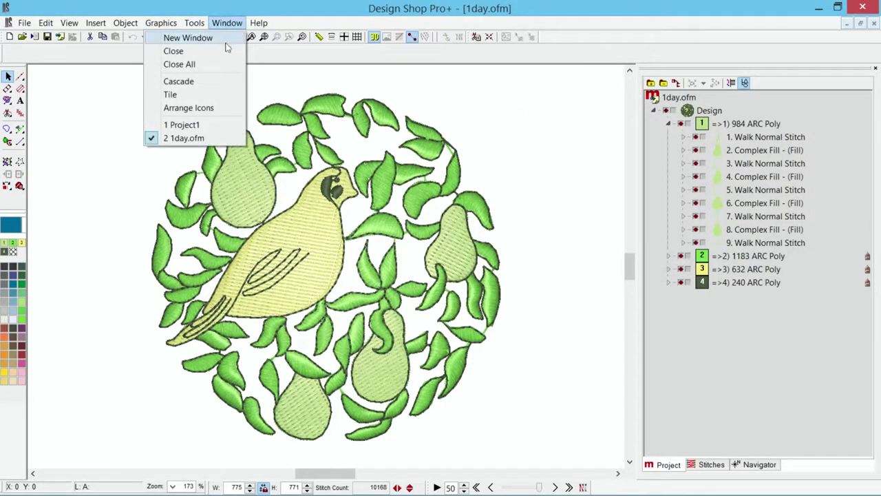
click(219, 125)
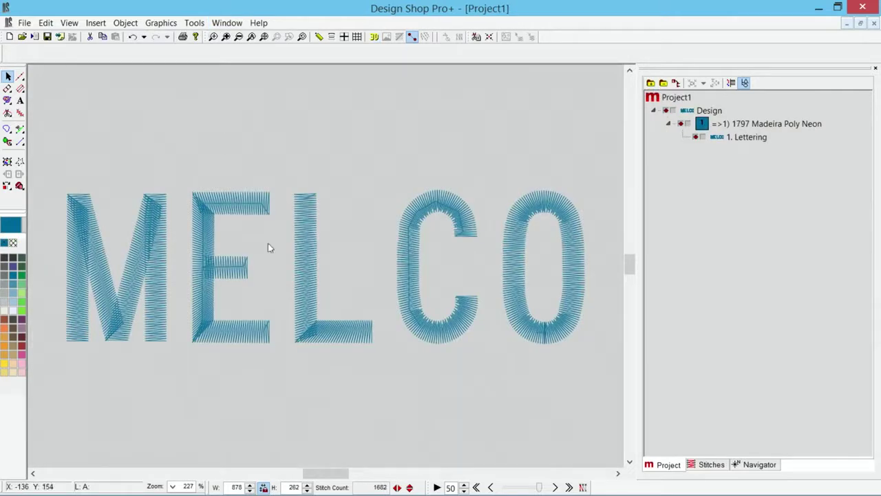
click(272, 248)
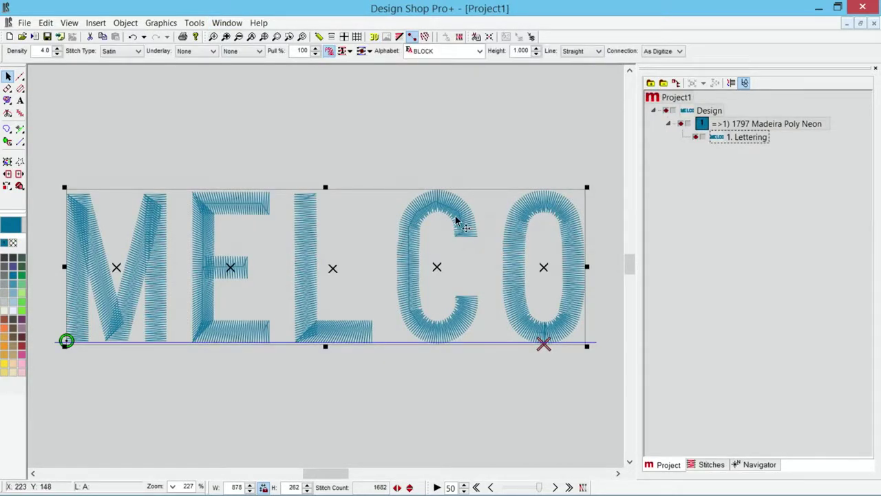
Duplicate the MELCO lettering, placing the copy above and the original lower down
key(ctrl+c)
key(ctrl+v)
drag(361, 256, 333, 109)
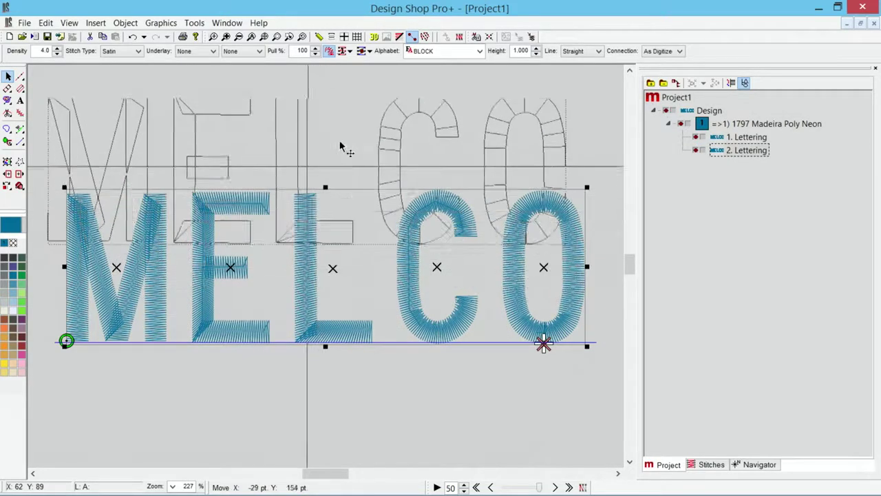
click(347, 251)
drag(356, 222, 369, 276)
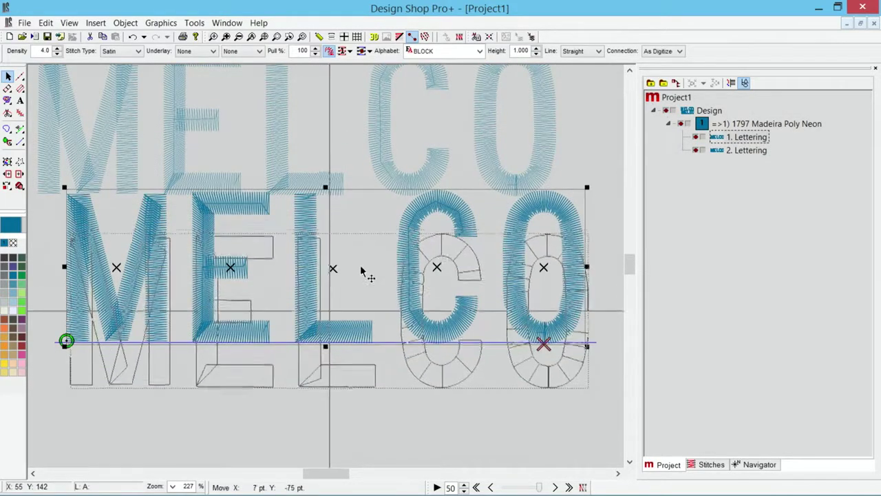
Set the lower lettering to 'Embroidery' in BOOKMAN-DAK at 0.500 height, then fit the view
double_click(369, 276)
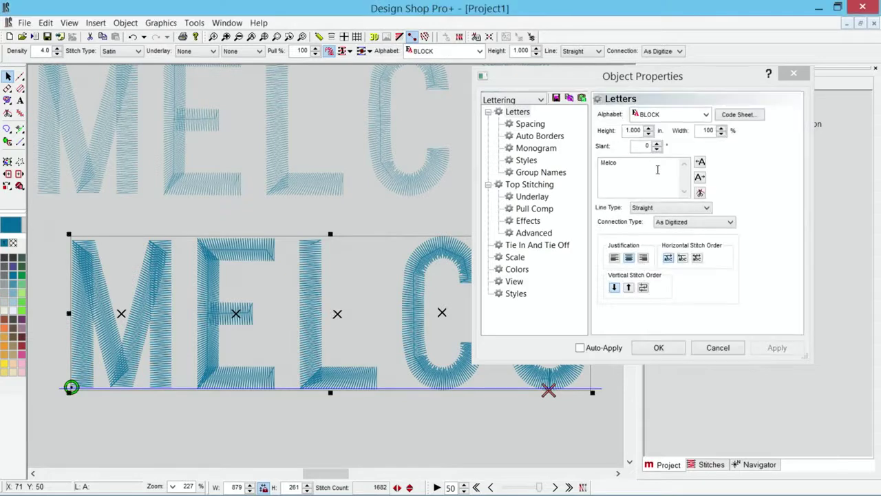
drag(631, 165, 601, 168)
text(Embroidery)
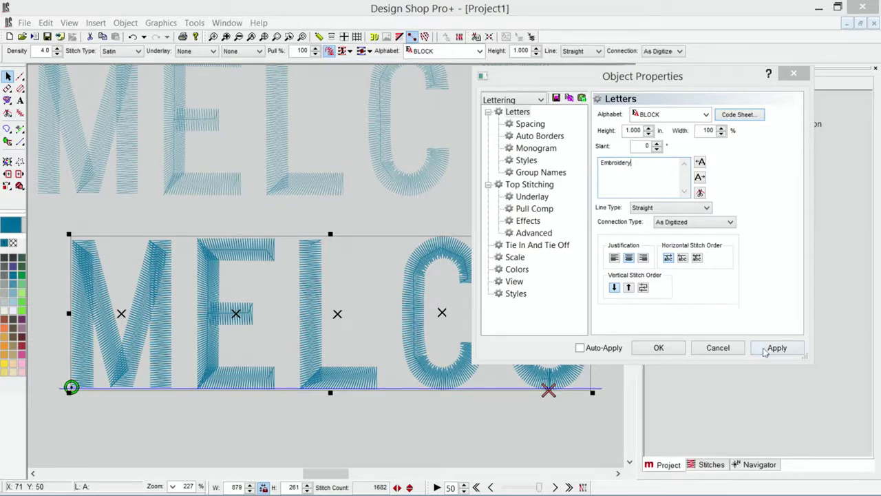
click(653, 116)
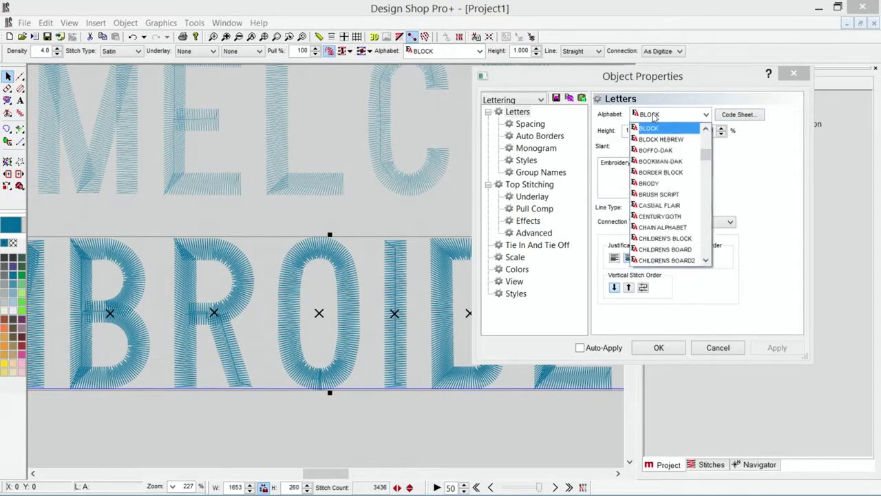
click(666, 162)
click(777, 347)
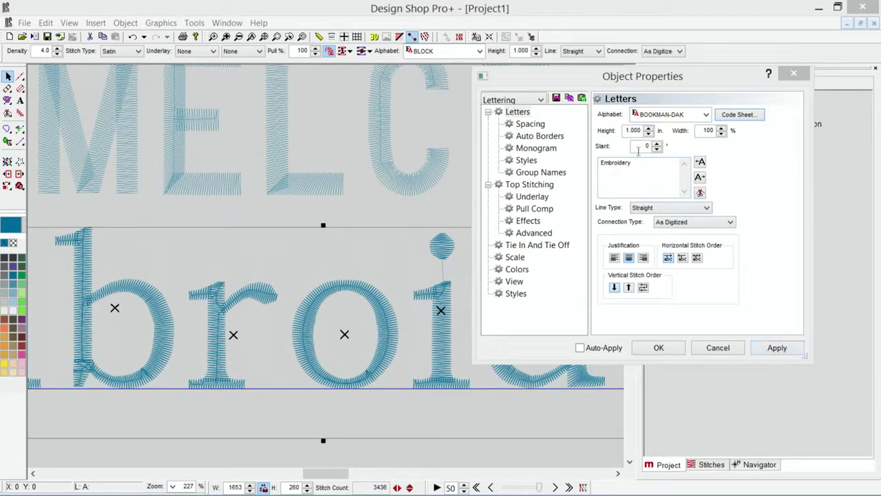
text(0.5)
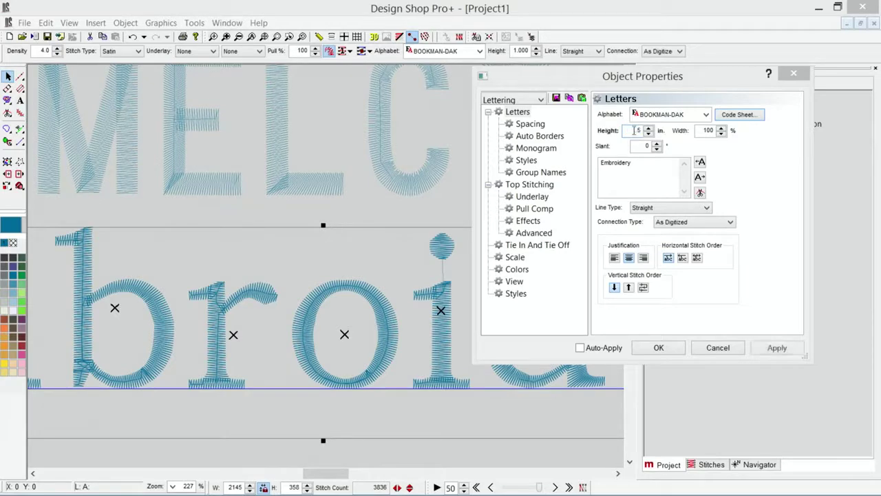
key(Return)
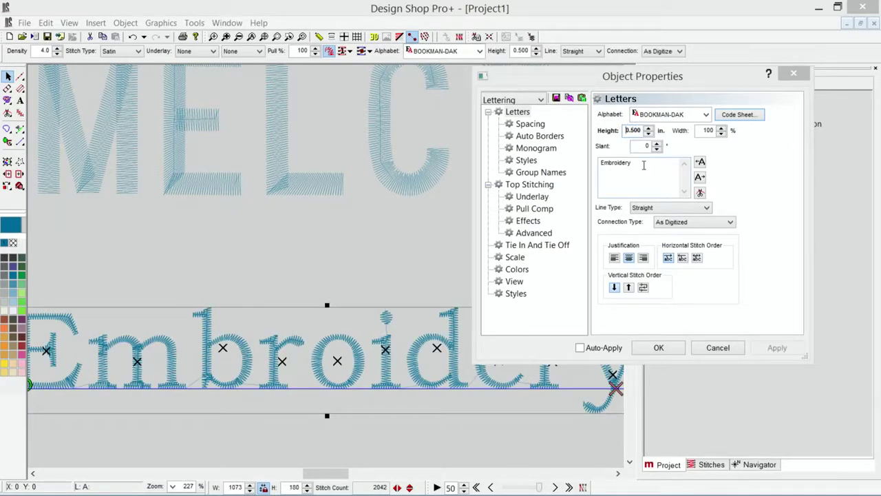
click(658, 348)
click(264, 38)
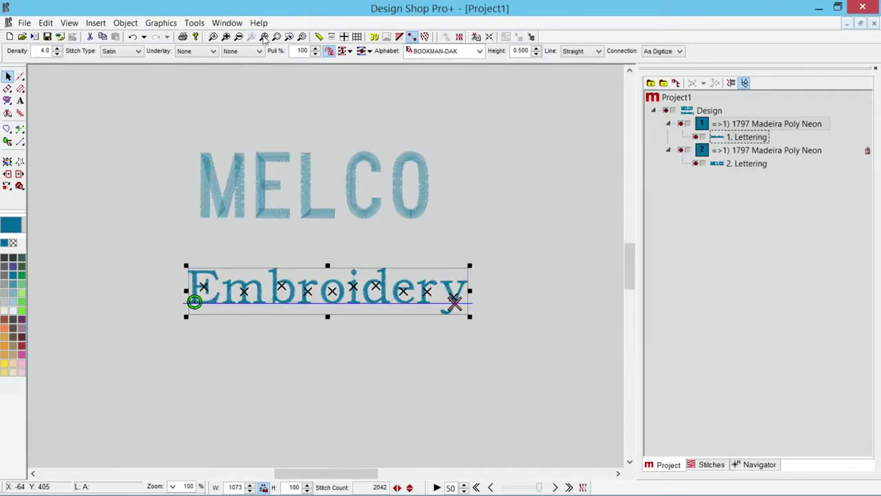
Paste the Embroidery lettering's properties onto MELCO so it reads 'Melco' in BOOKMAN-DAK
click(185, 187)
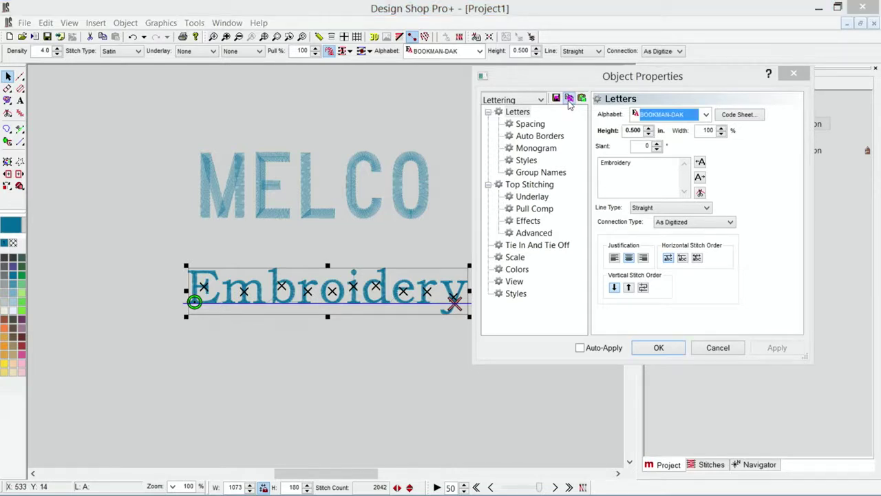
click(337, 187)
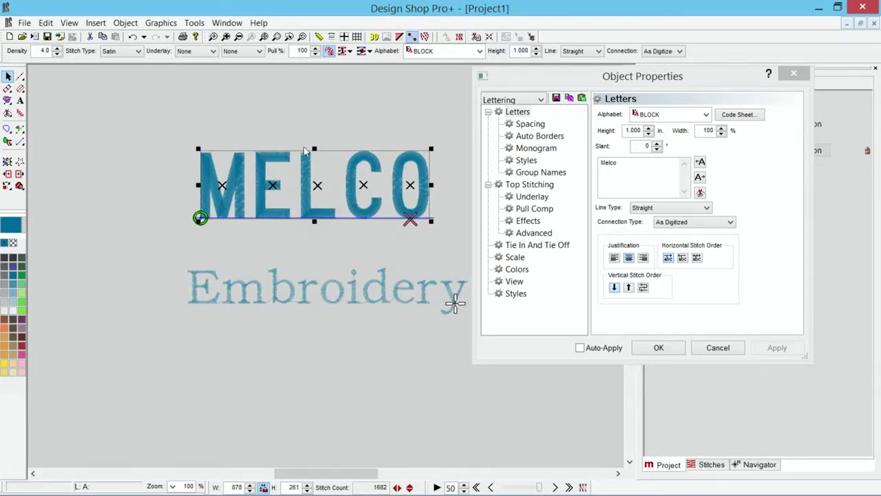
click(581, 98)
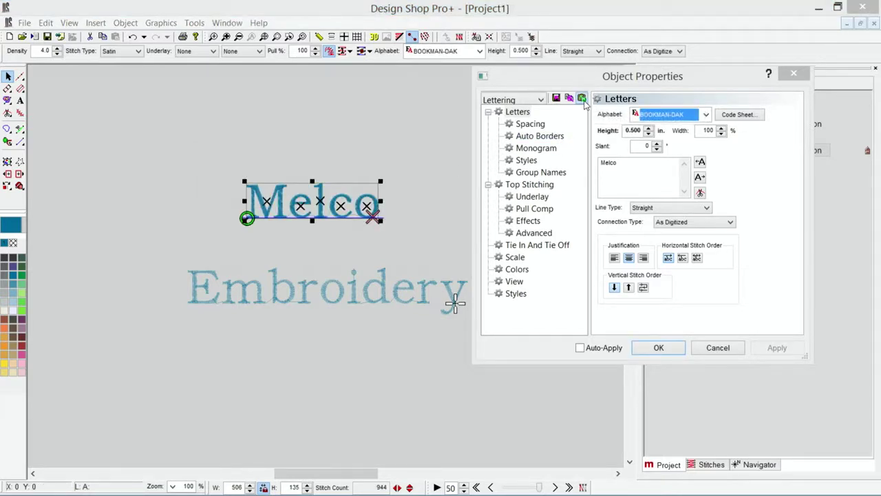
click(378, 128)
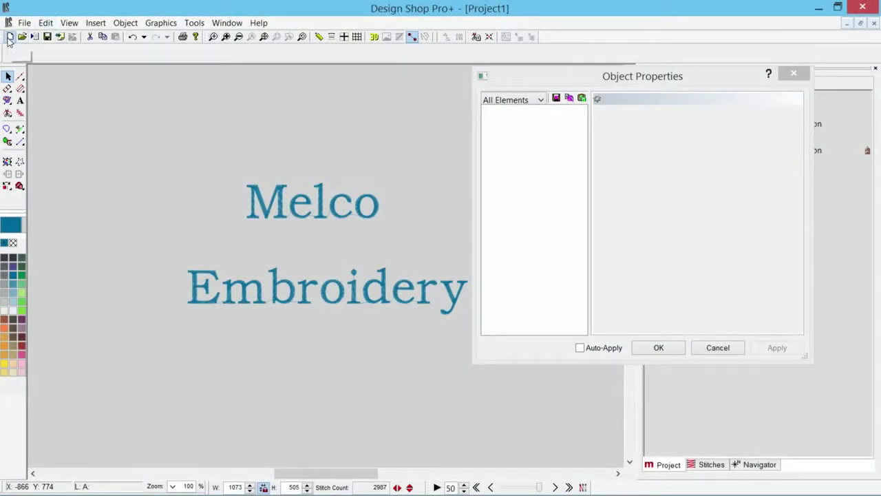
click(9, 37)
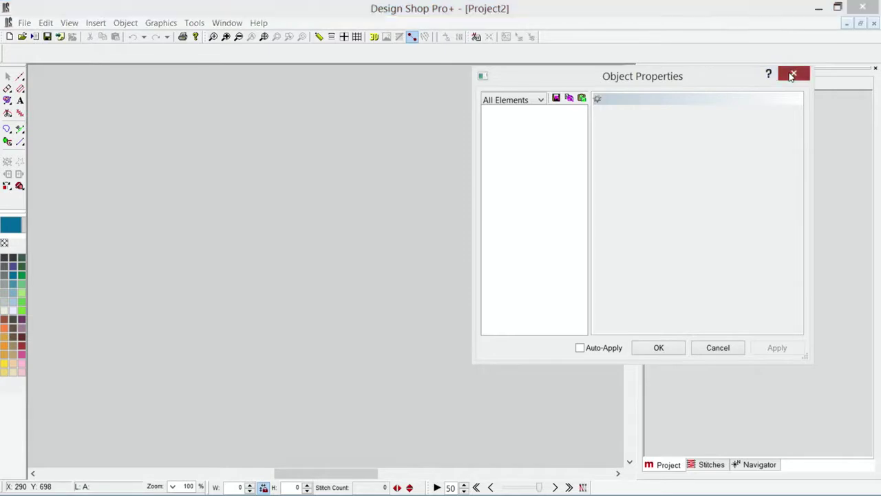
Reopen Object Properties for Project2 from the View menu and move it aside
click(794, 73)
click(70, 23)
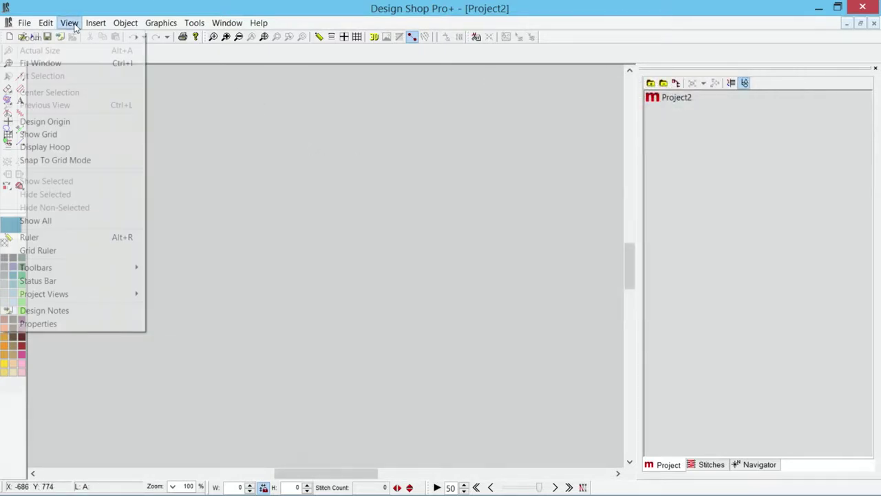
click(70, 324)
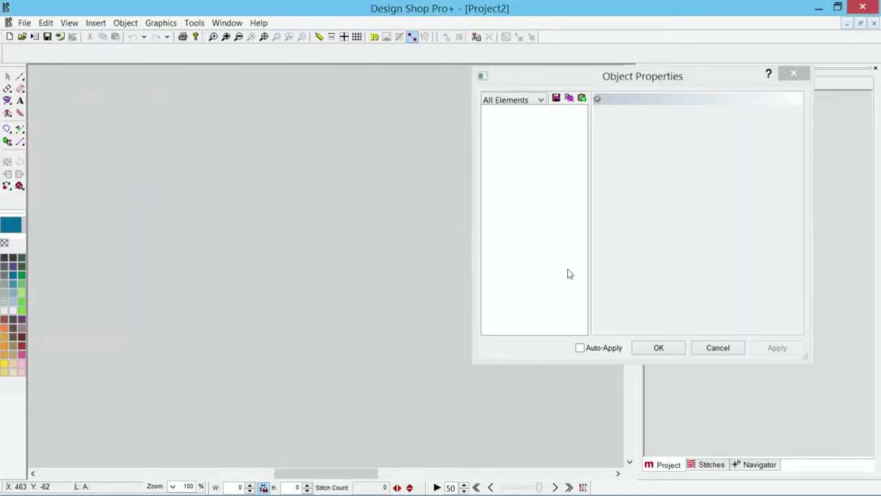
drag(558, 83, 292, 126)
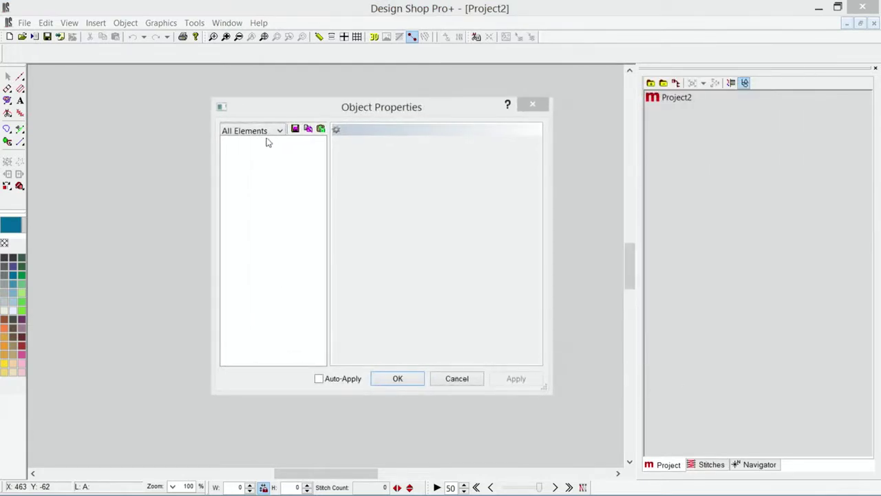
Turn on Tie In and Tie Off (Style 1) for All Elements
click(268, 132)
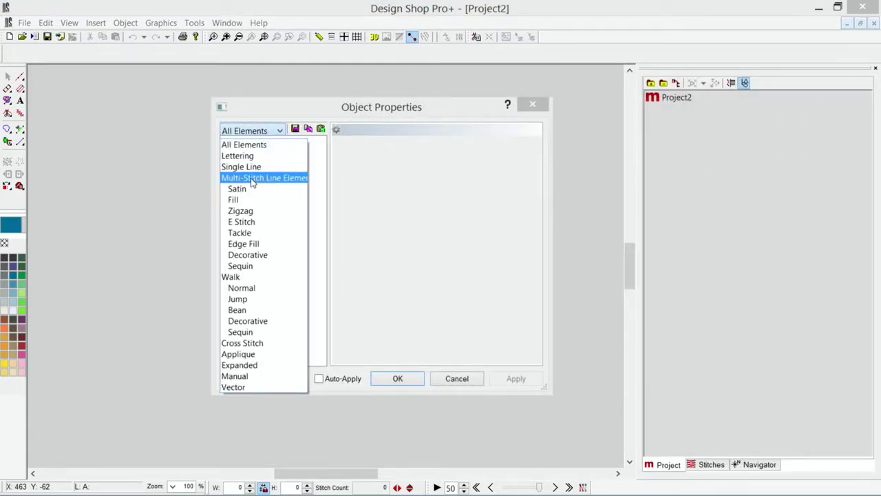
click(251, 180)
click(253, 130)
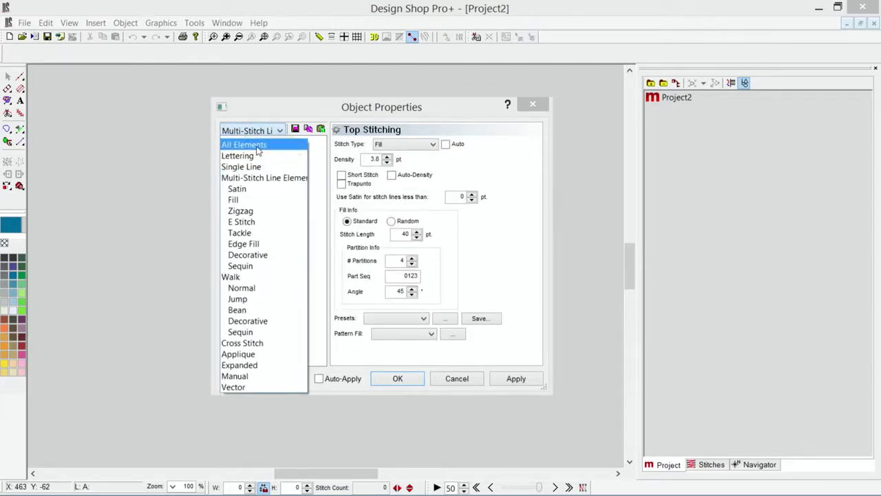
click(255, 147)
click(271, 204)
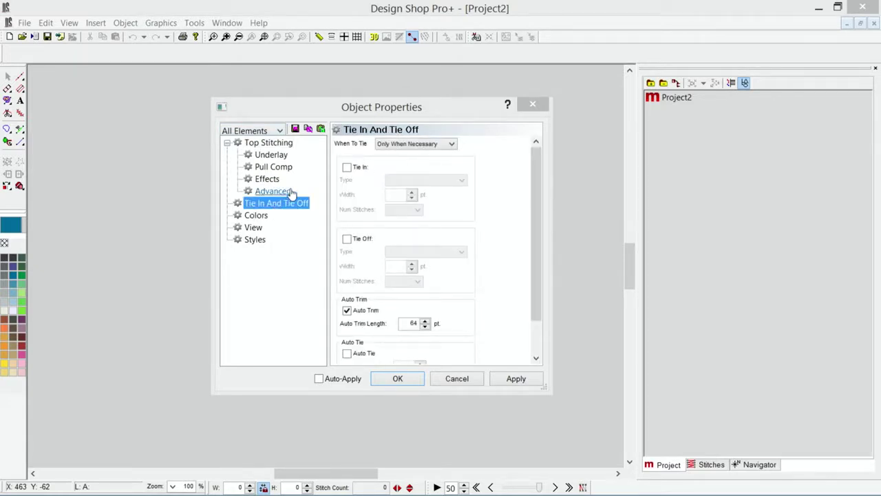
click(347, 168)
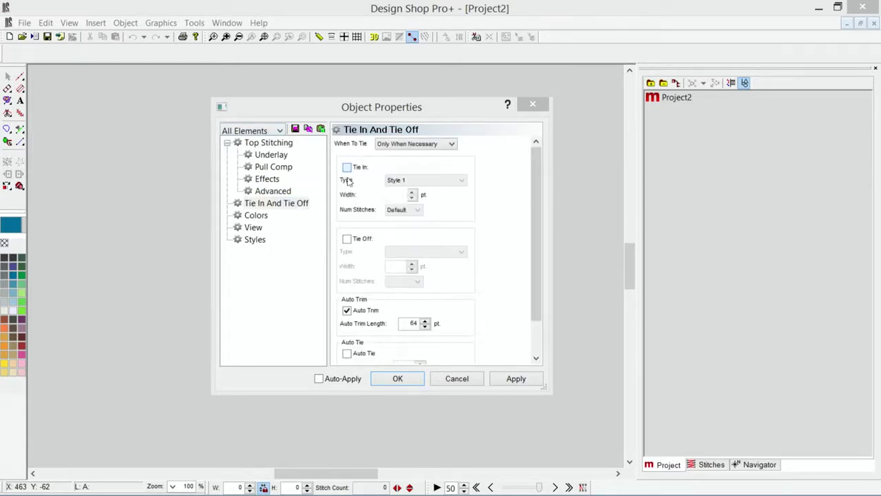
click(347, 239)
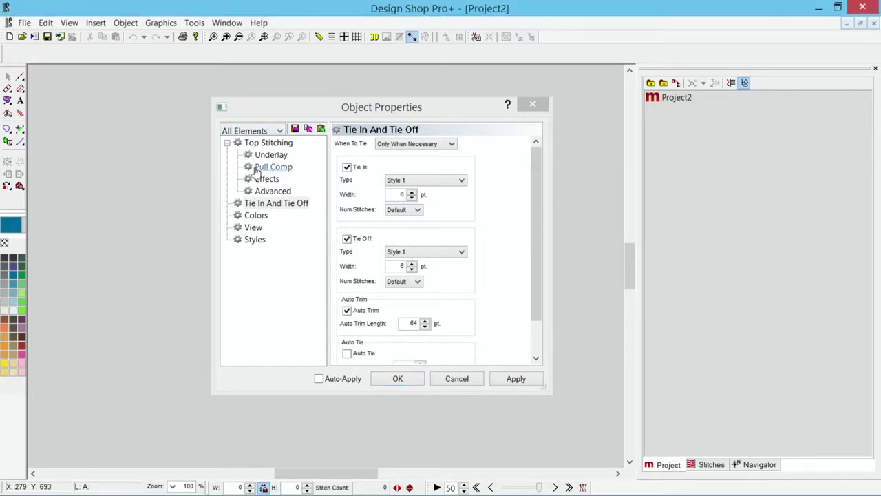
click(256, 131)
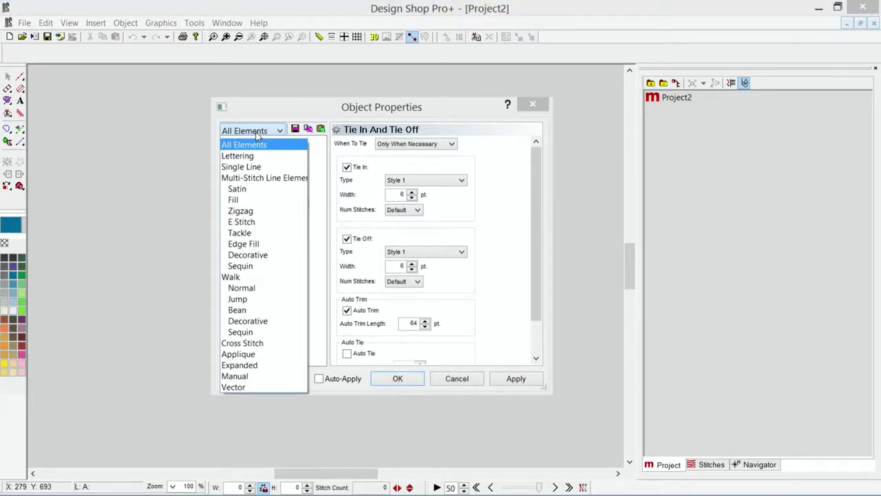
Enable 100% satin auto-density and save the current settings permanently as defaults
click(238, 189)
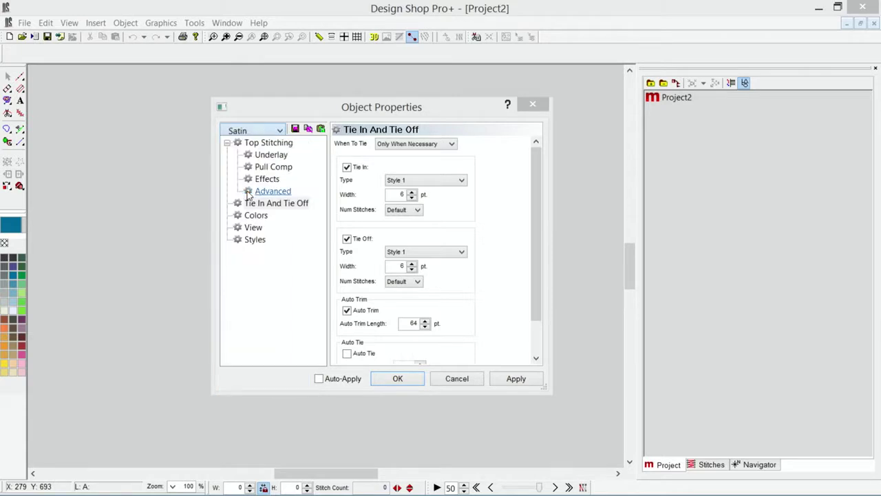
click(268, 145)
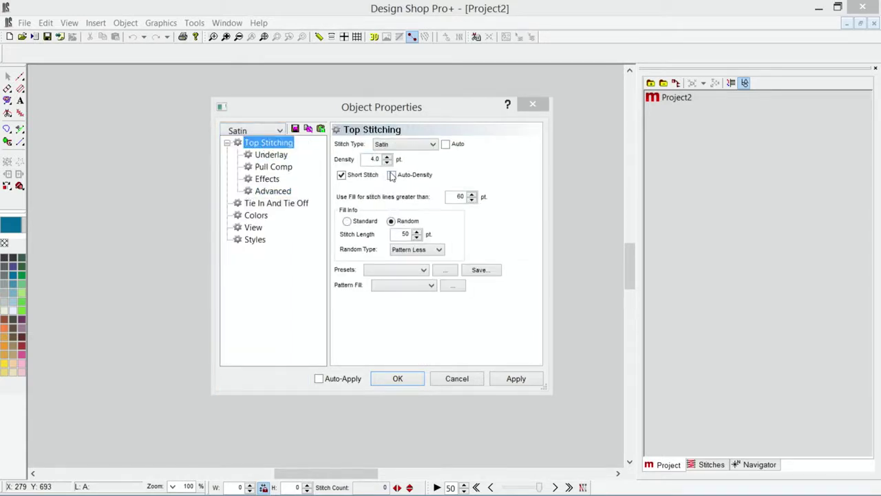
click(391, 175)
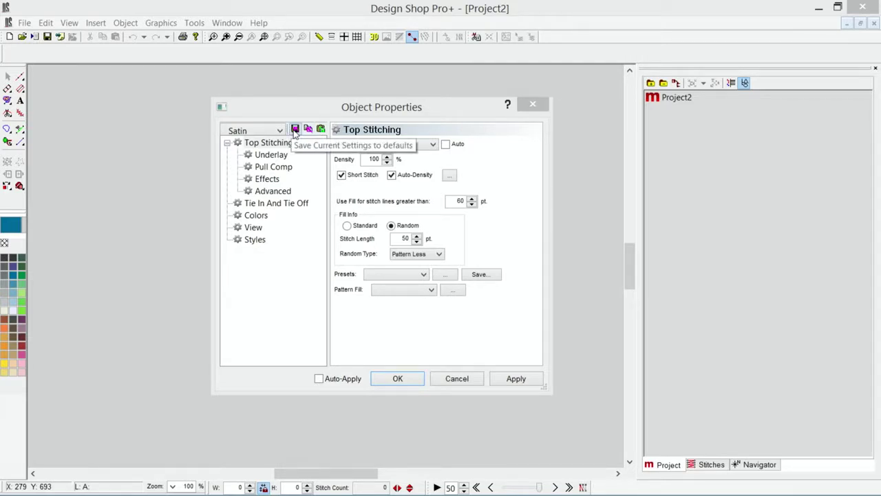
click(295, 130)
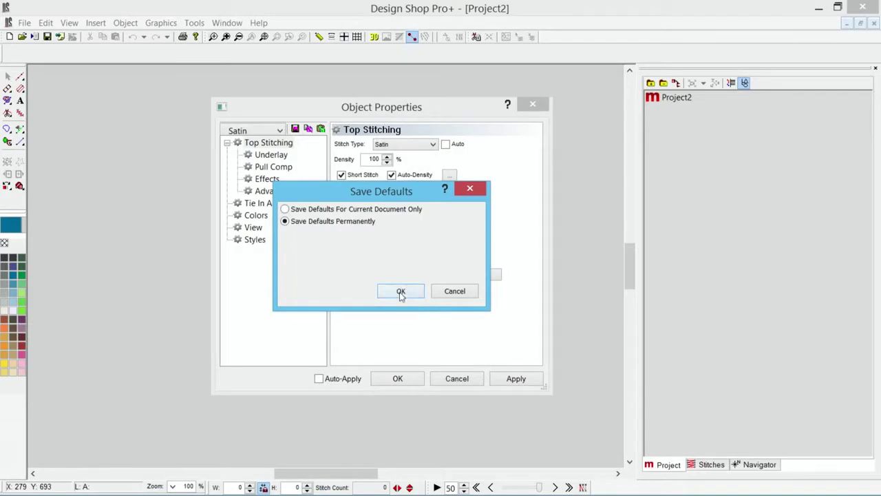
click(400, 292)
Dismiss Object Properties with OK, leaving the empty Project2 canvas
click(400, 380)
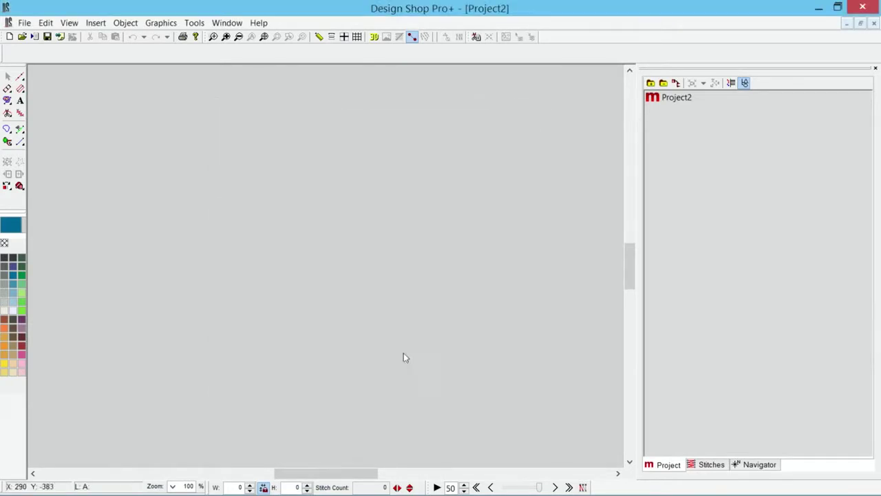